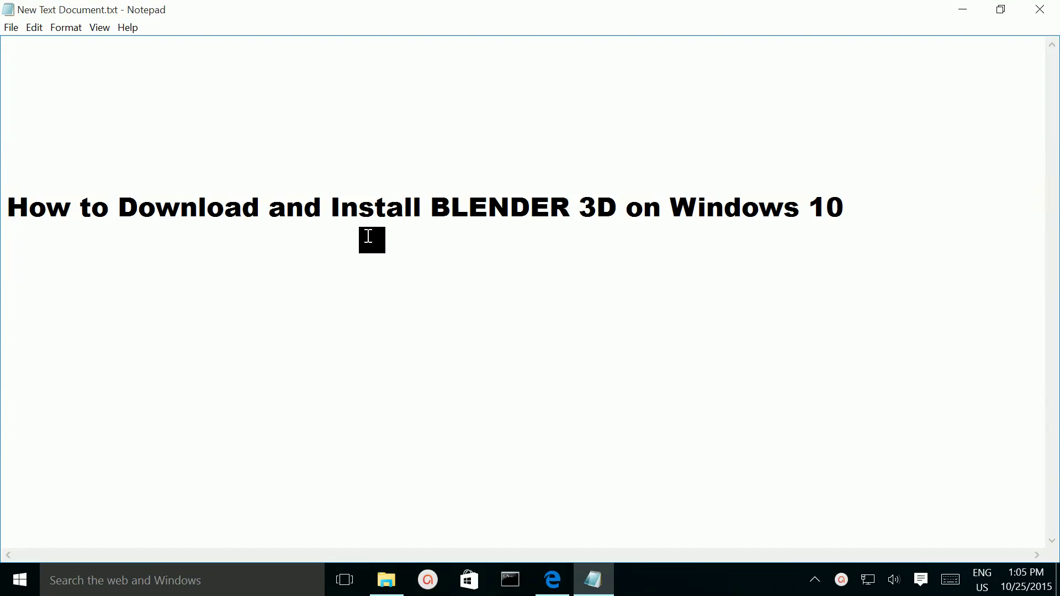
Bring Edge to the front and run a Bing search for 'blender'.
mouse_move(552, 580)
left_click(555, 590)
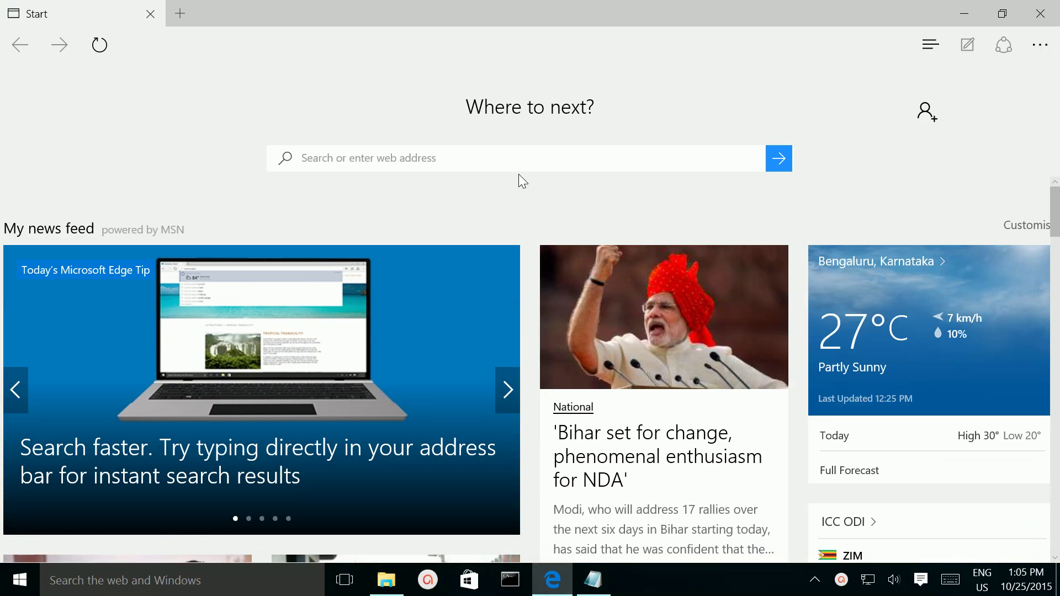
type("bl")
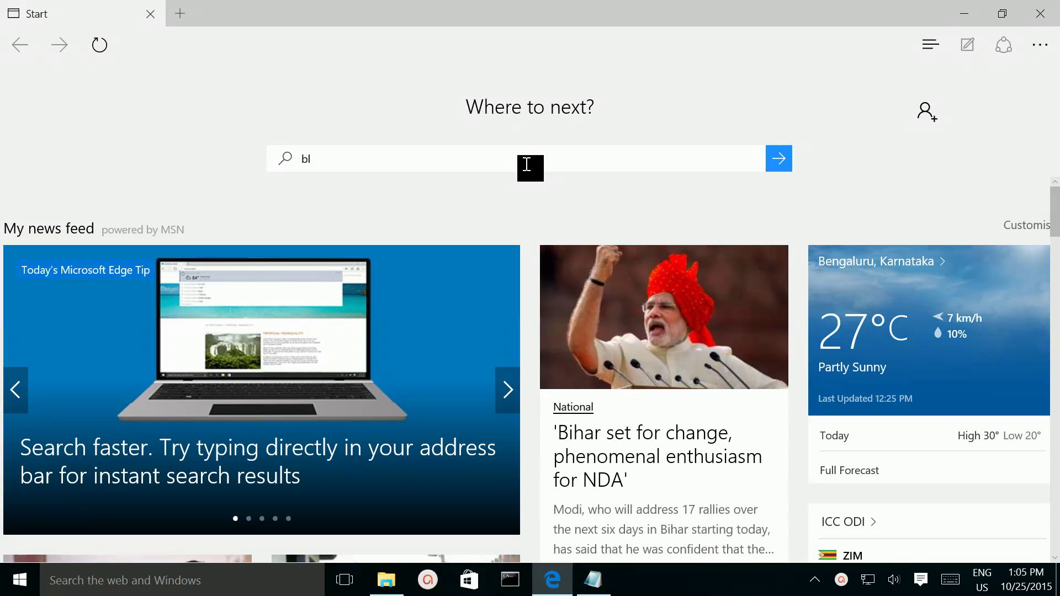
type("ender")
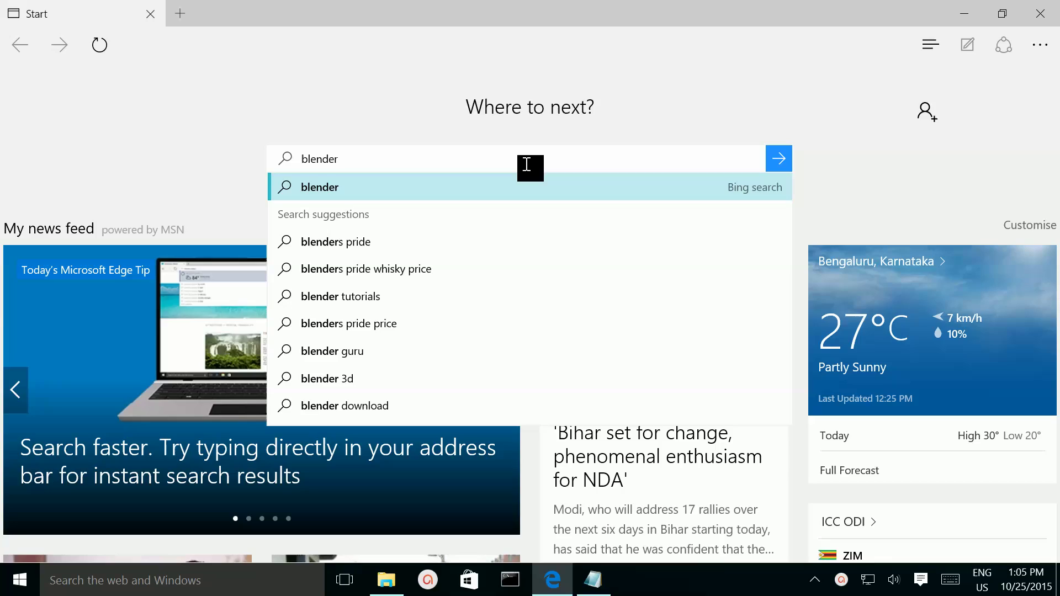
key("Return")
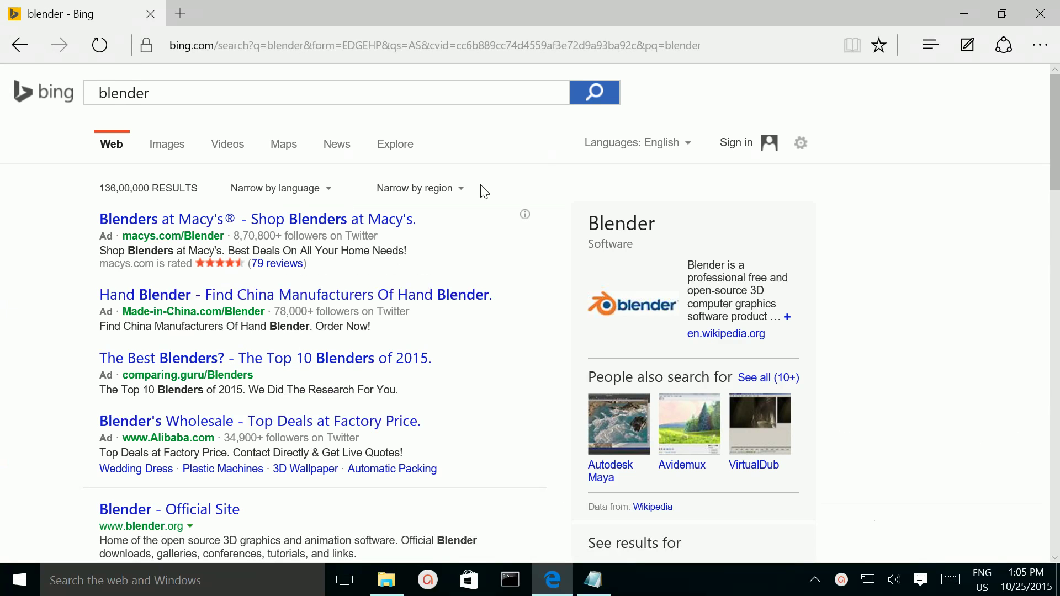
scroll(289, 386, "down", 3)
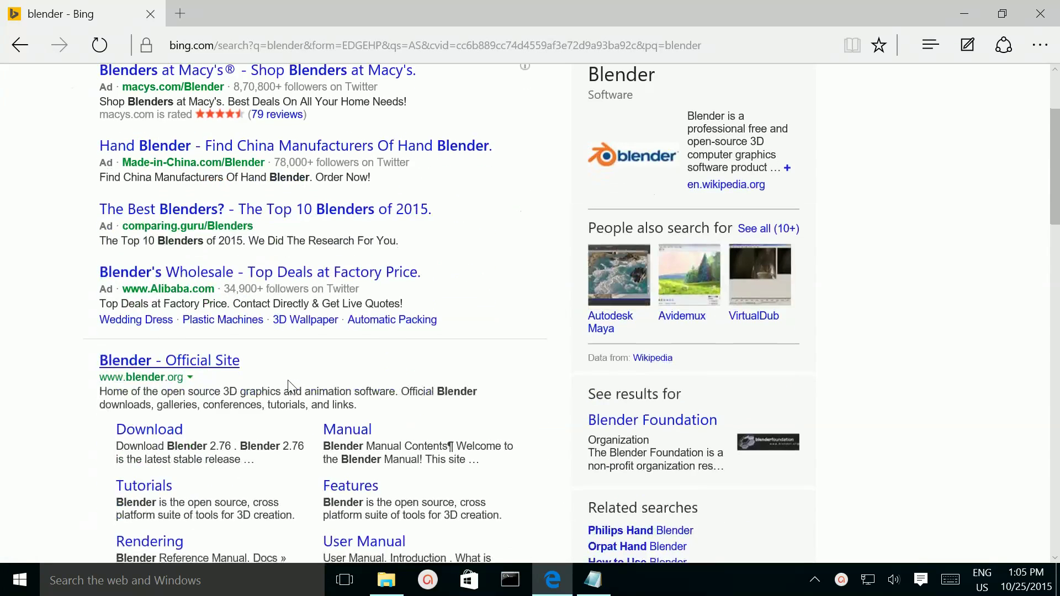
scroll(280, 356, "down", 2)
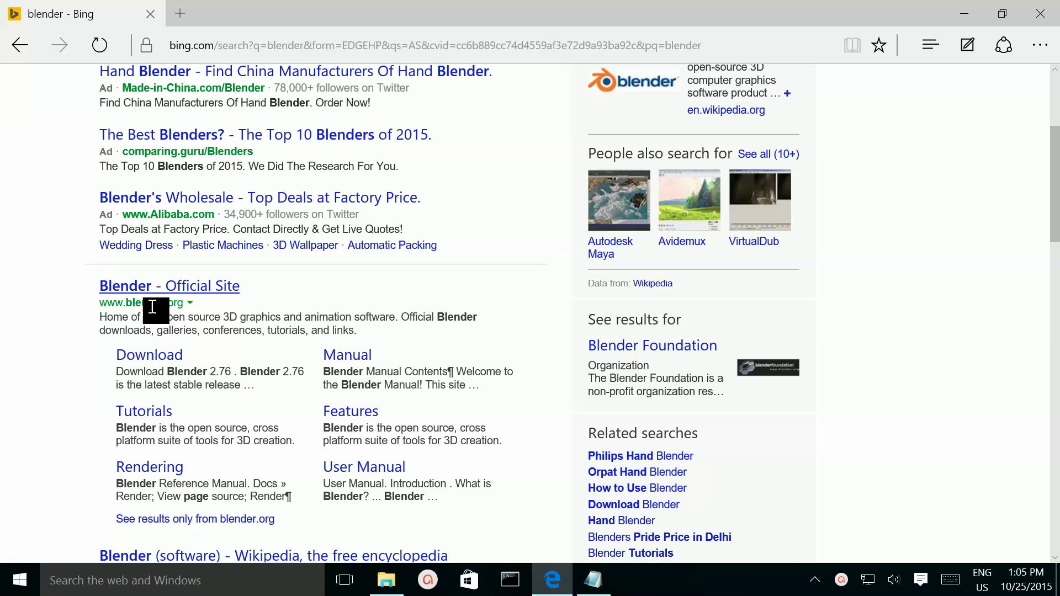
Open the 'Blender - Official Site' search result to reach blender.org.
left_click(190, 293)
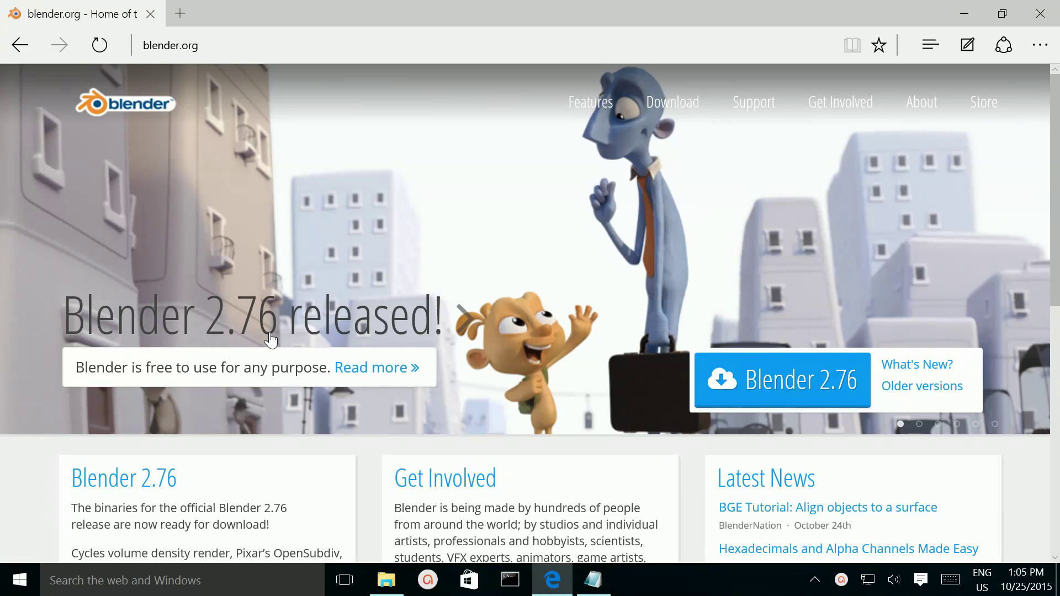
scroll(446, 294, "down", 1)
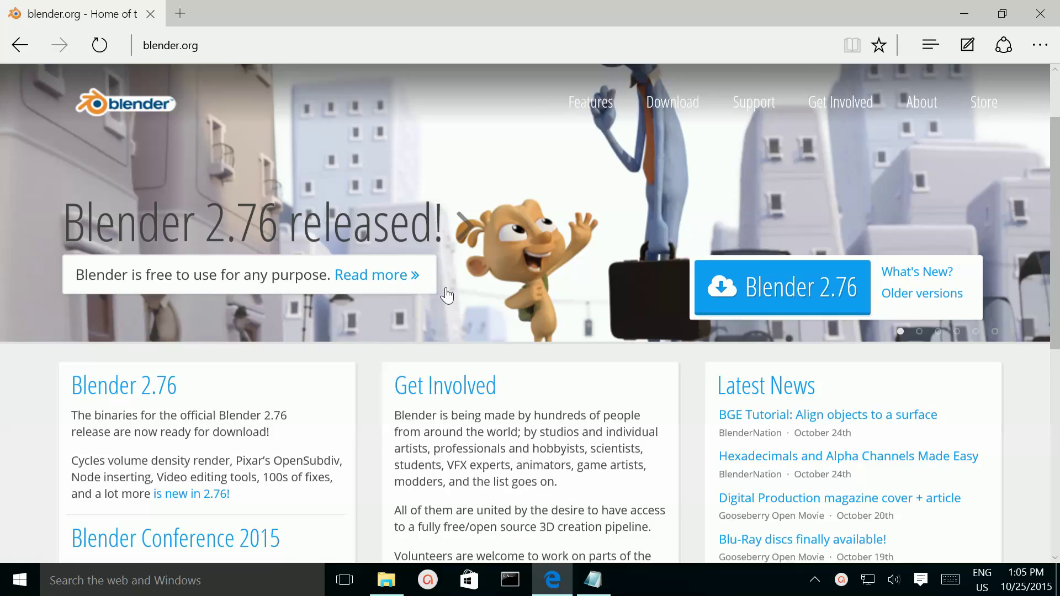
scroll(446, 294, "down", 2)
scroll(446, 294, "down", 4)
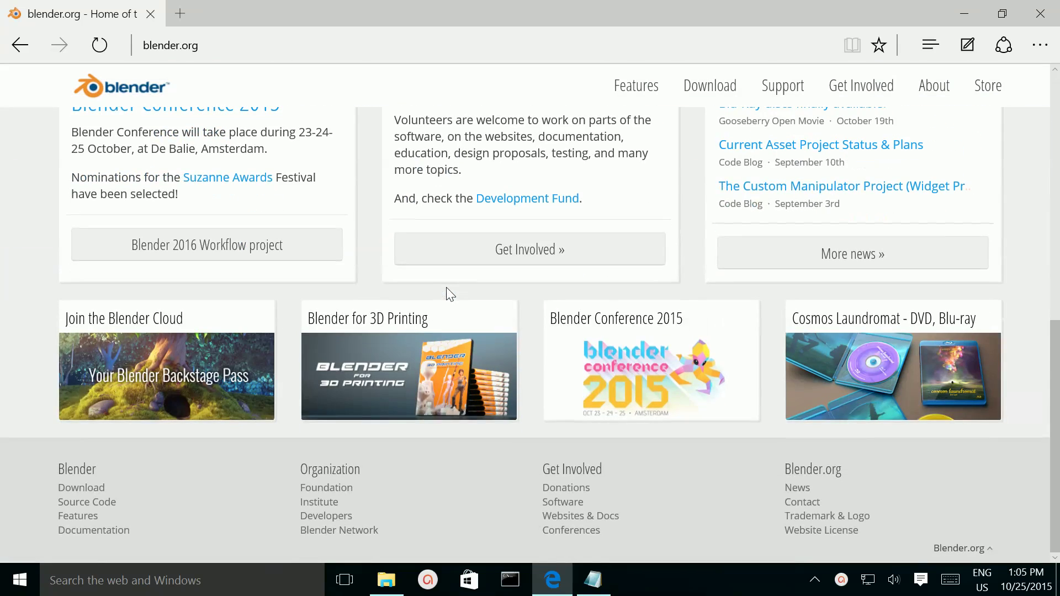
scroll(447, 294, "up", 1)
scroll(447, 294, "up", 1)
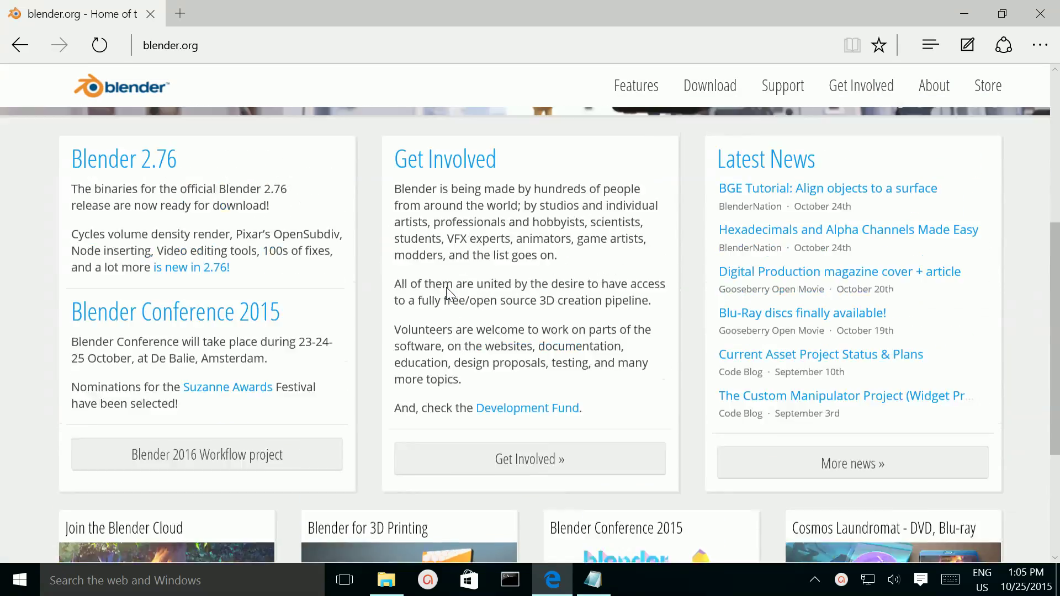
scroll(446, 295, "up", 3)
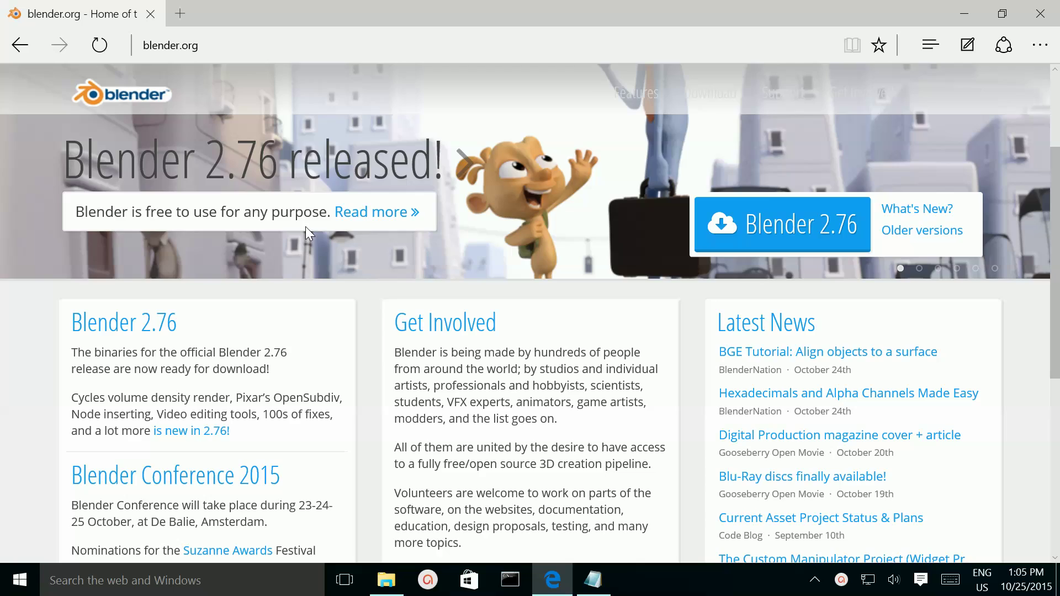
scroll(477, 287, "up", 2)
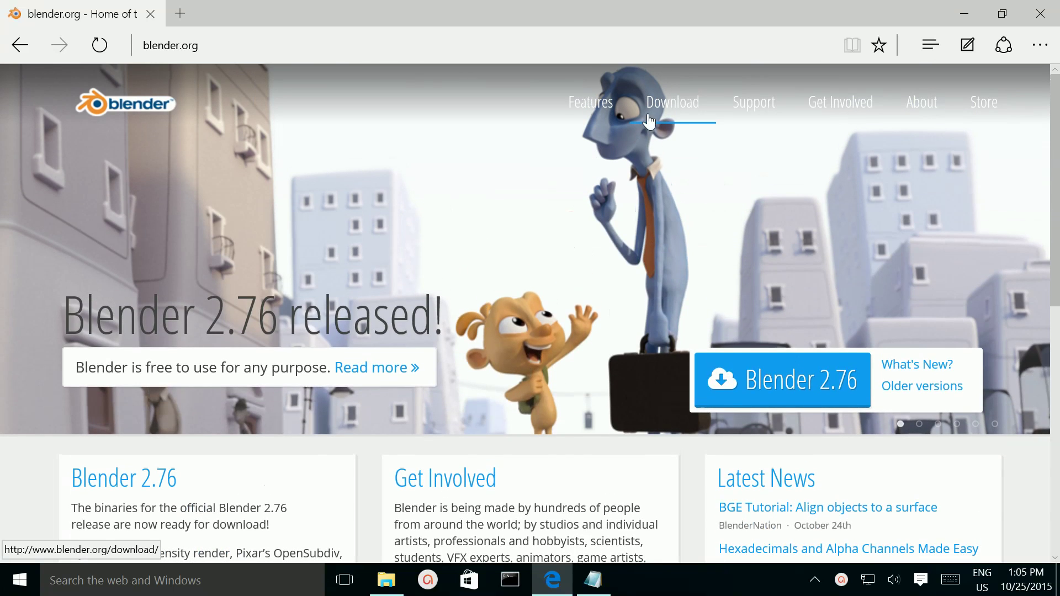
On blender.org's Download page, start the 64-bit Windows .msi from the USA mirror, then cancel it.
left_click(665, 103)
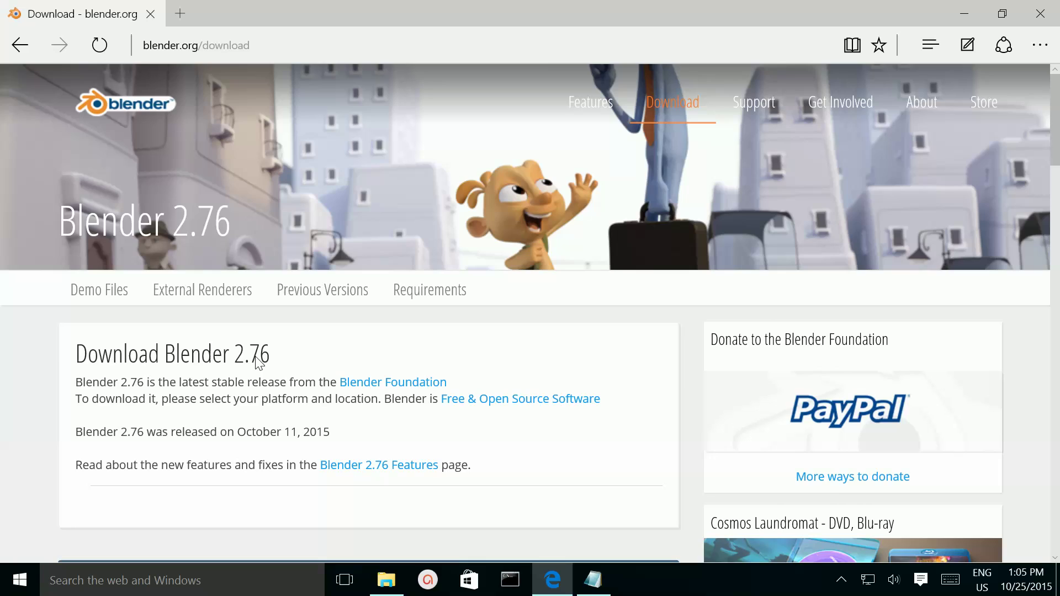
scroll(254, 358, "down", 3)
scroll(253, 357, "down", 2)
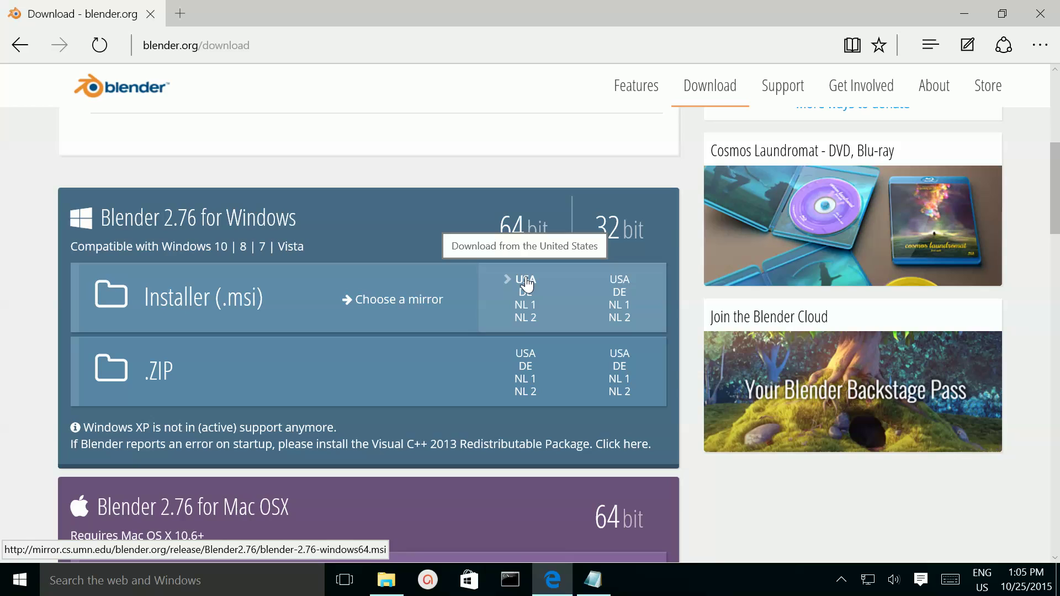
left_click(526, 282)
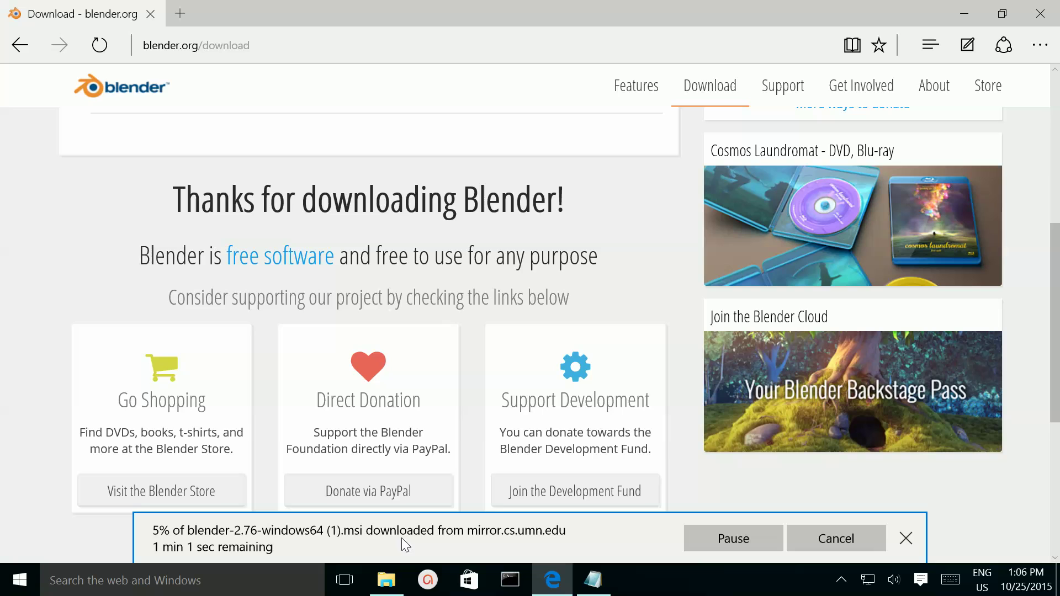
left_click(830, 544)
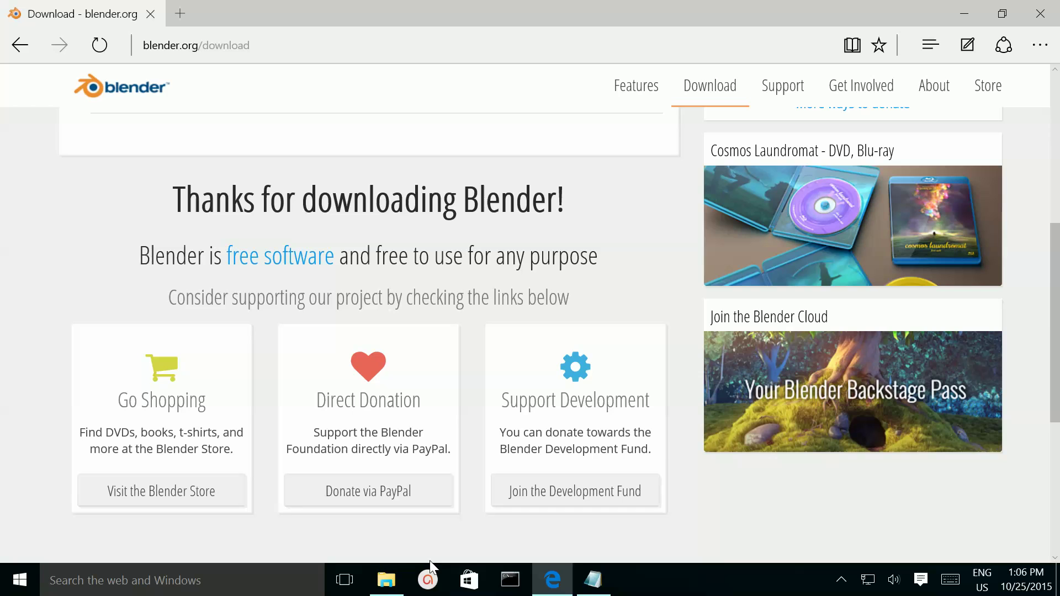
mouse_move(386, 579)
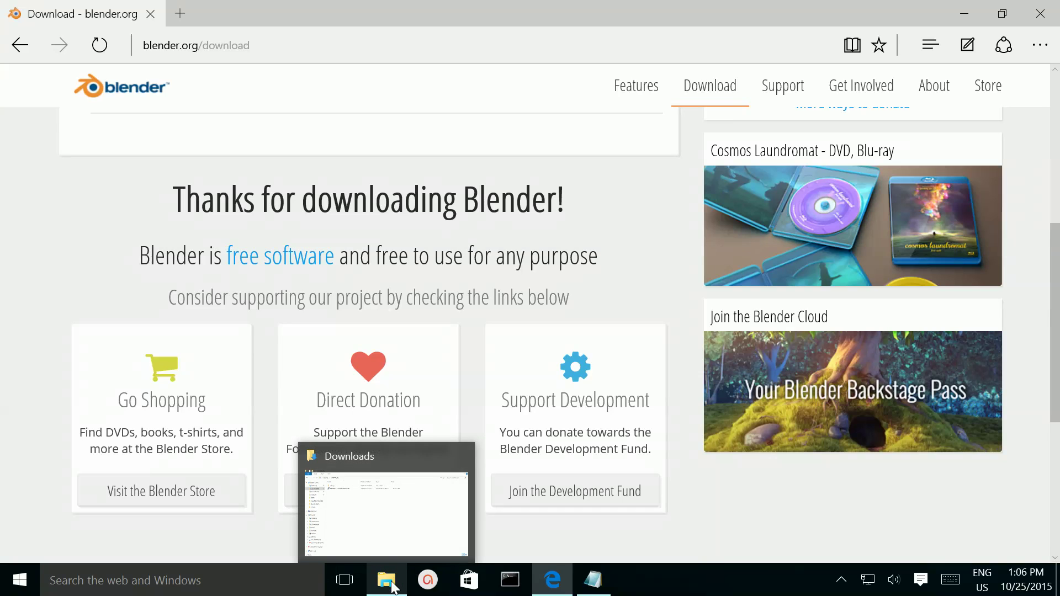
Launch blender-2.76-windows64.msi from the Downloads folder in File Explorer.
left_click(391, 585)
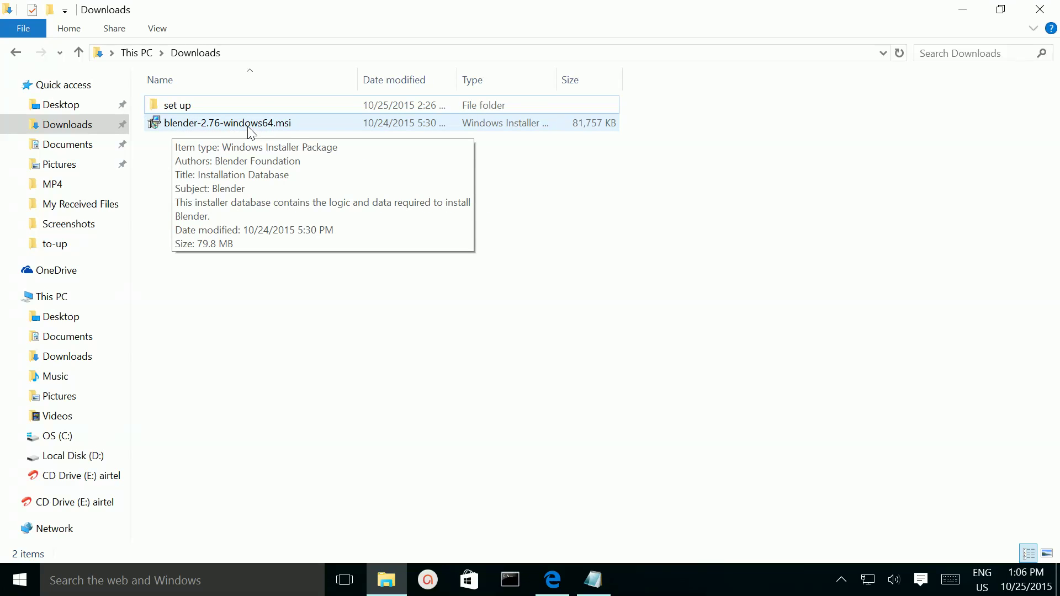
left_click(229, 129)
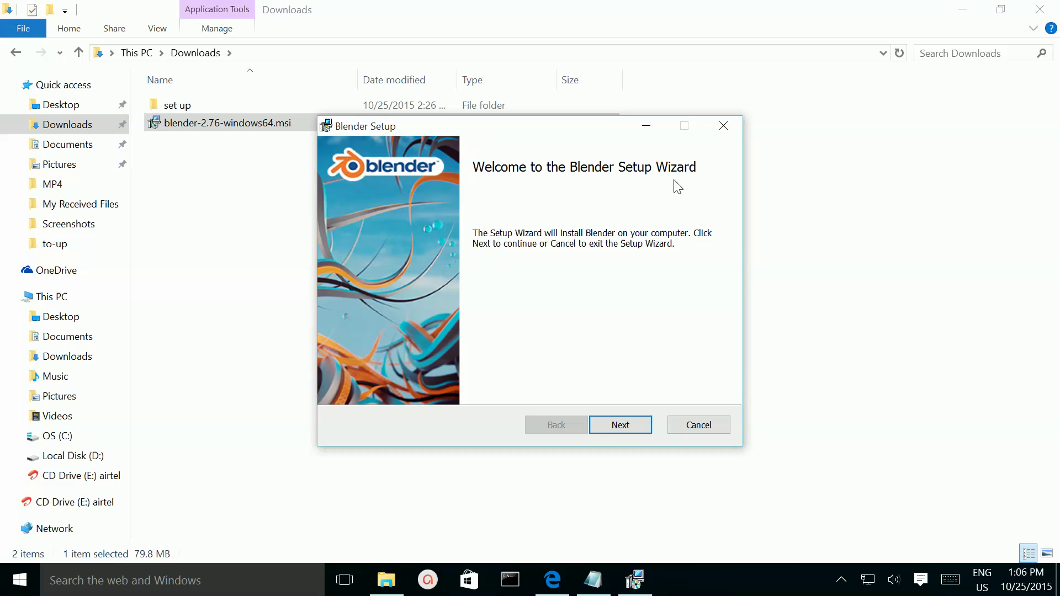
Accept the GNU GPL license, keep the default features and location, install Blender, and finish.
left_click(632, 437)
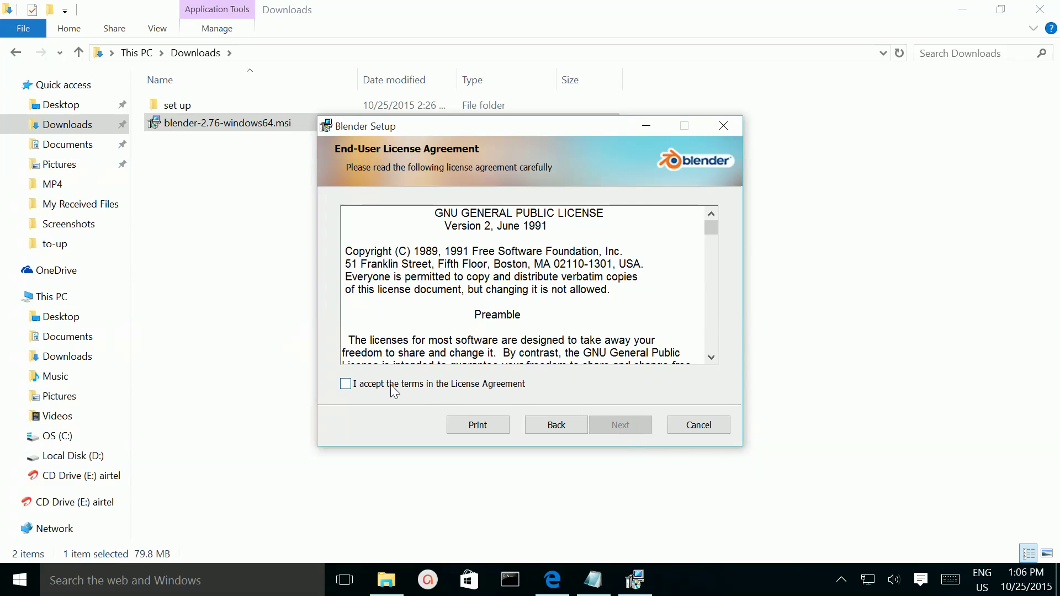
left_click(346, 386)
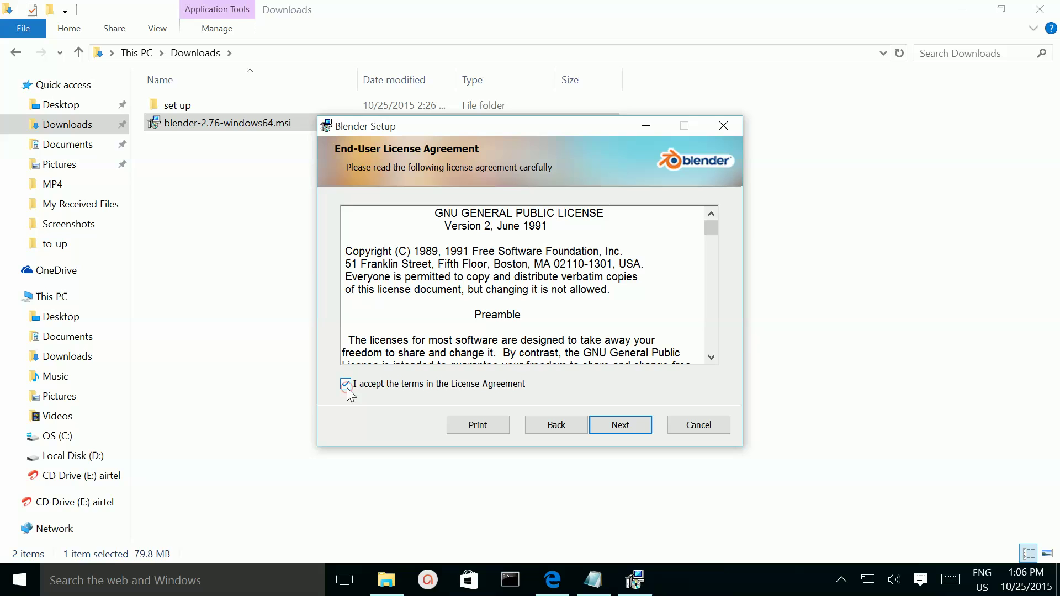
left_click(627, 429)
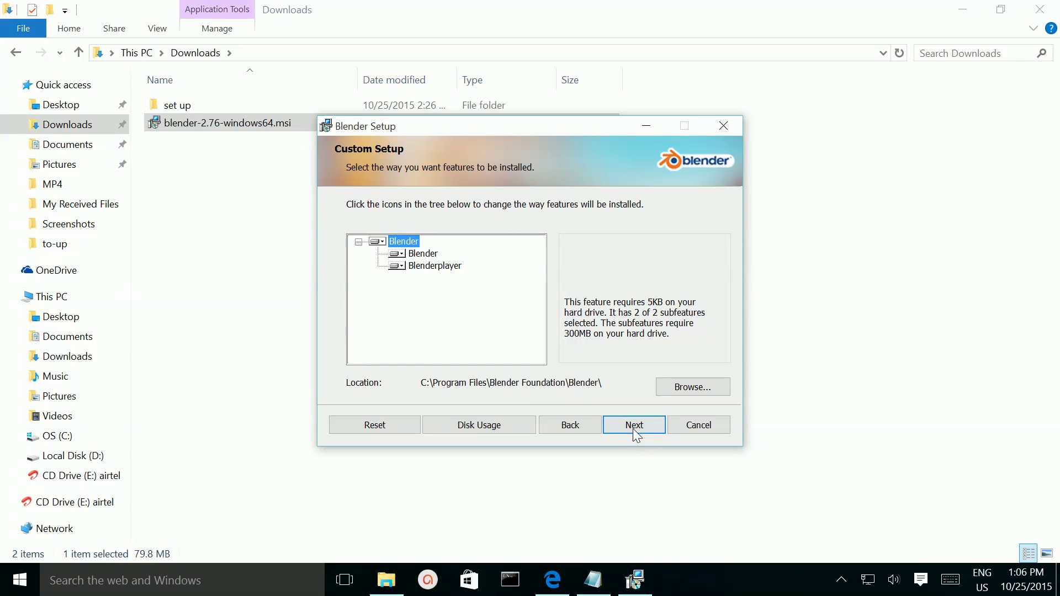
left_click(651, 432)
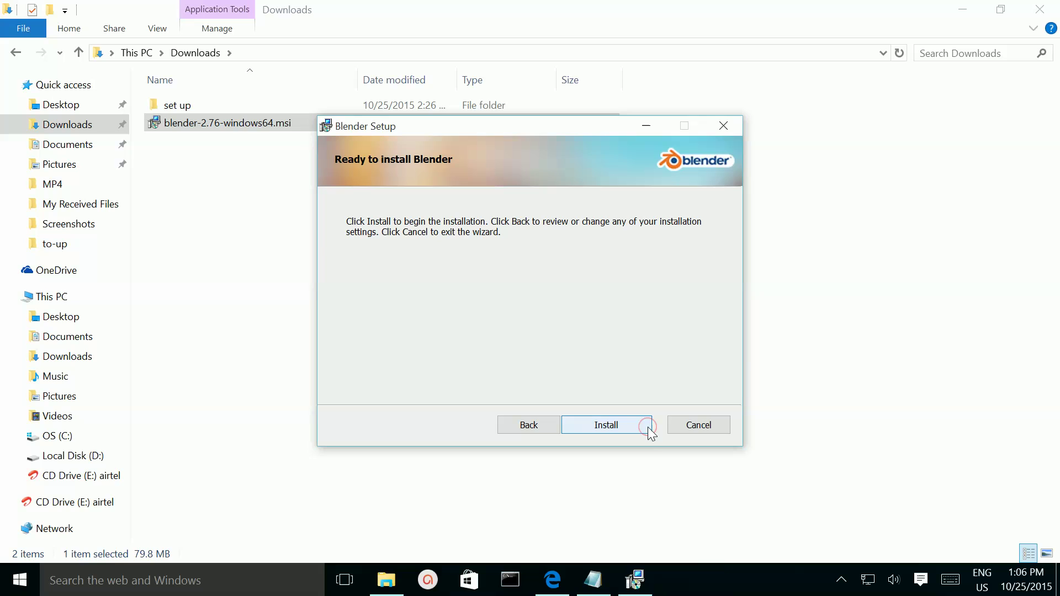
left_click(619, 425)
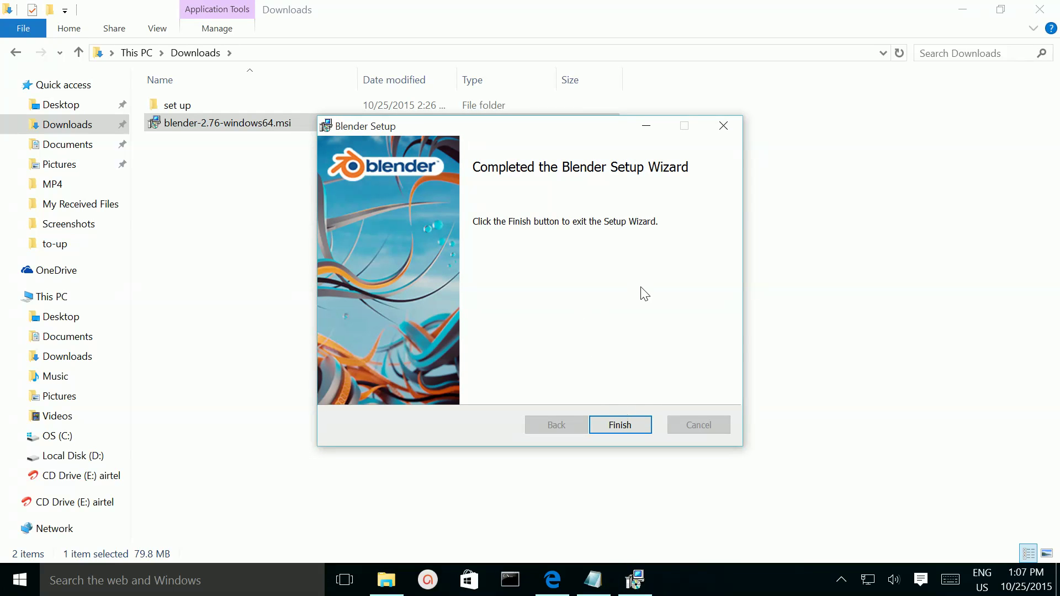
left_click(621, 427)
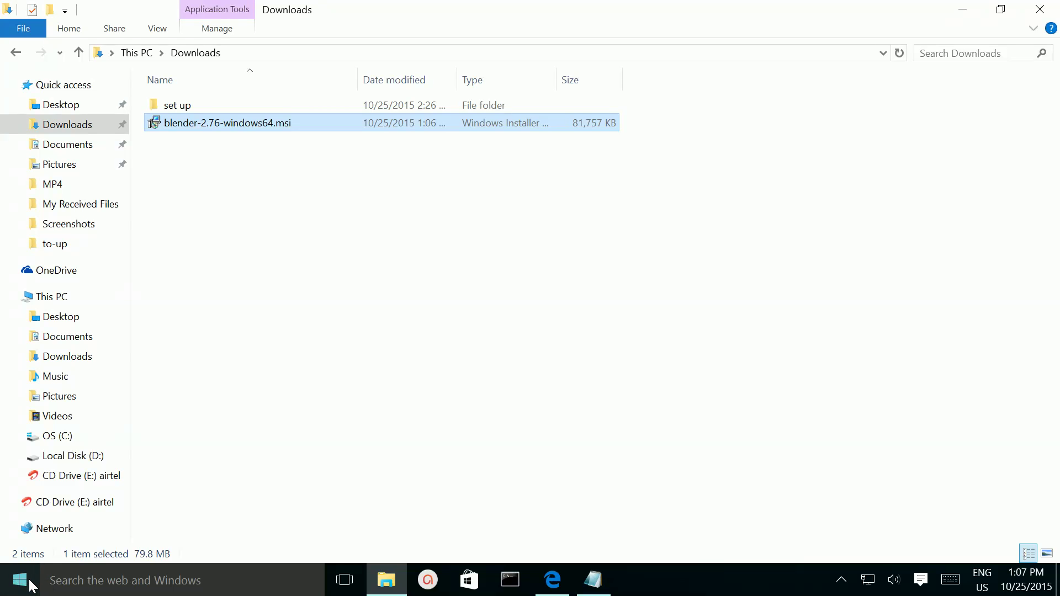
Launch Blender 2.76 from the Windows Start menu app list.
left_click(20, 583)
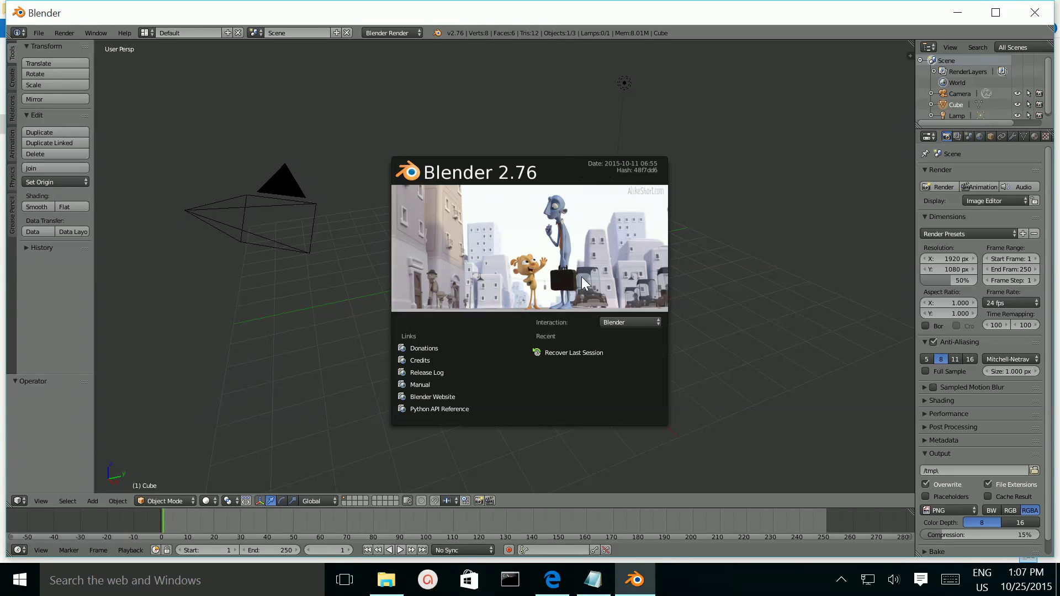
Dismiss the splash screen and free-move the default cube with G, then lock it to Y.
left_click(693, 296)
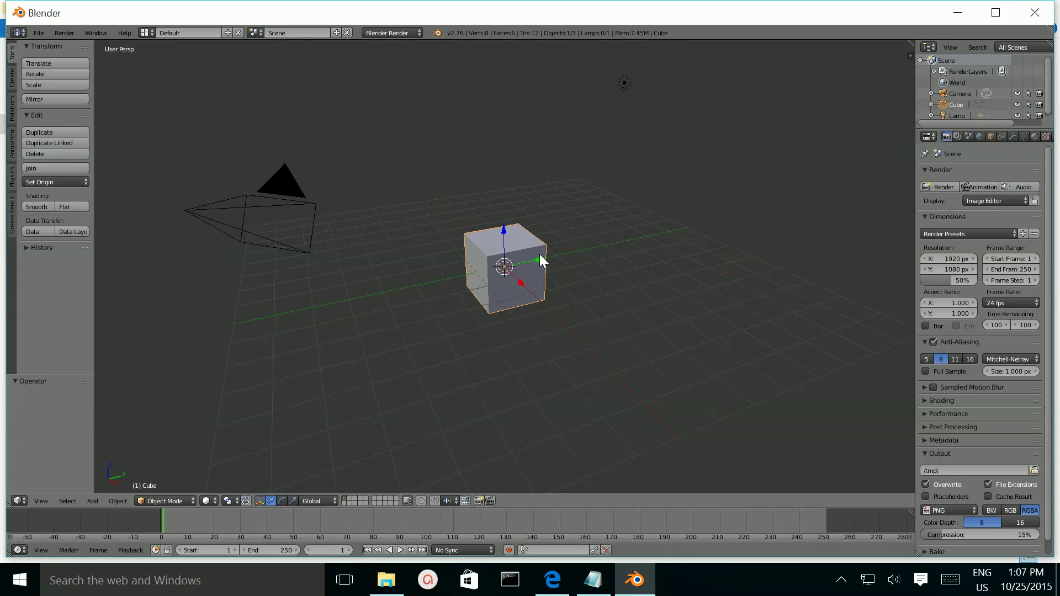
key("g")
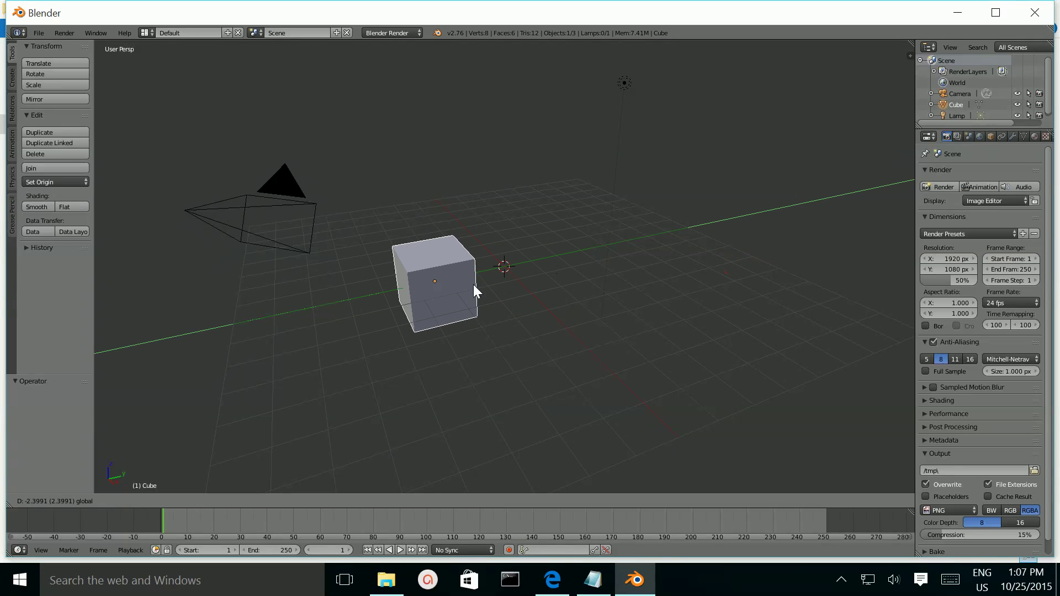
key("y")
left_click(311, 239)
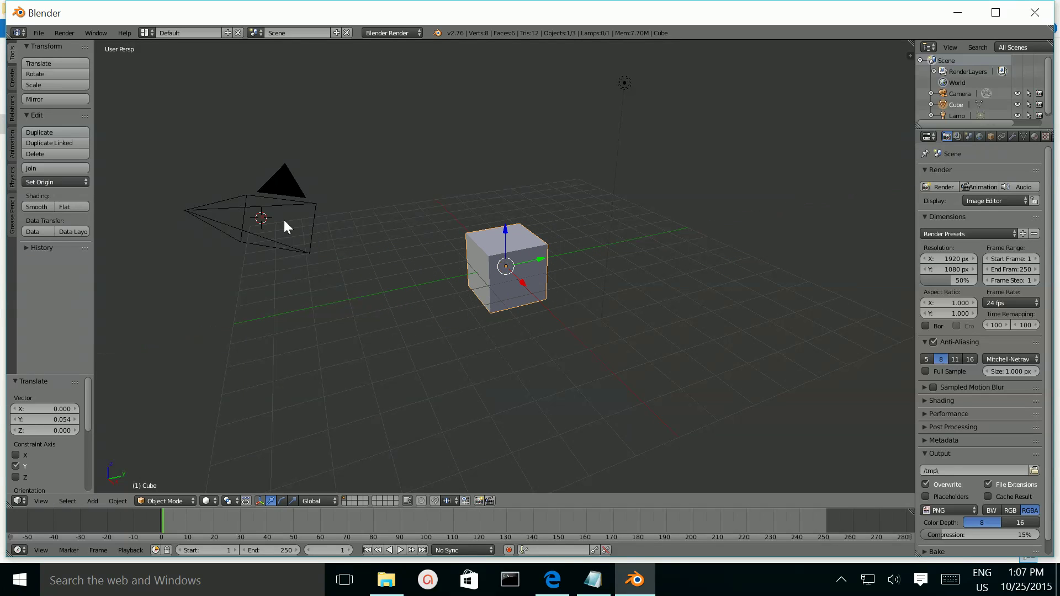
mouse_move(506, 267)
left_mouse_down()
mouse_move(416, 252)
mouse_move(501, 236)
mouse_move(554, 452)
left_mouse_up()
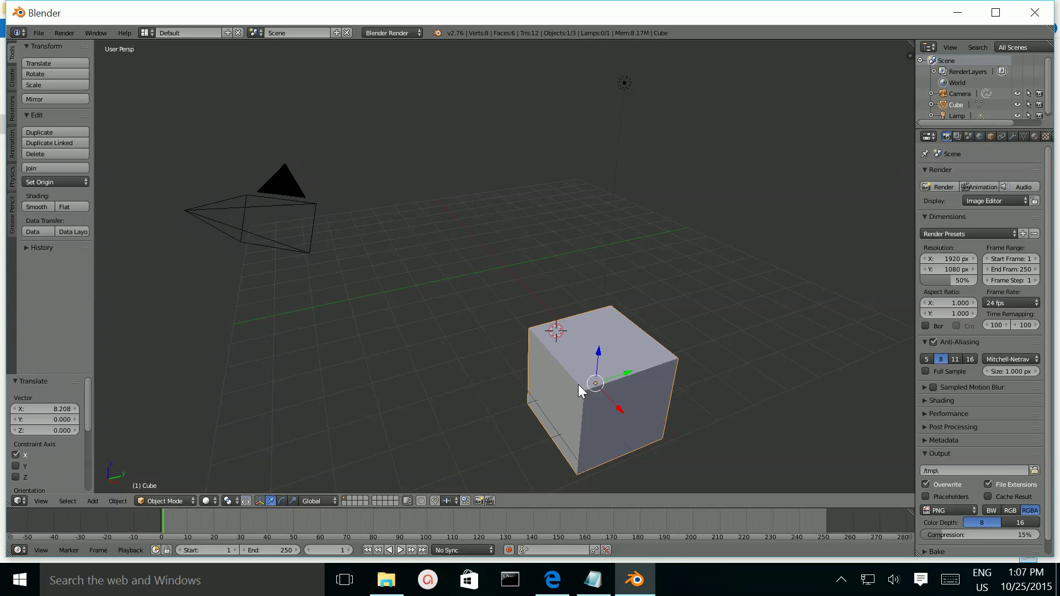
Slide the cube along the X axis and place the 3D cursor near its top.
mouse_move(617, 406)
left_mouse_down()
mouse_move(512, 275)
mouse_move(523, 276)
mouse_move(434, 273)
left_mouse_up()
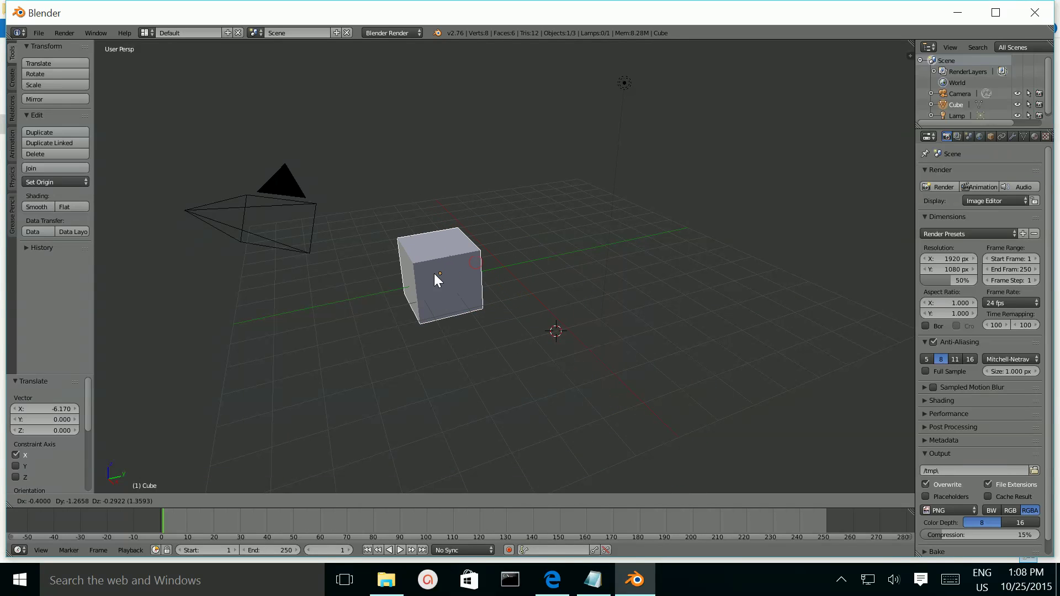
left_click(434, 274)
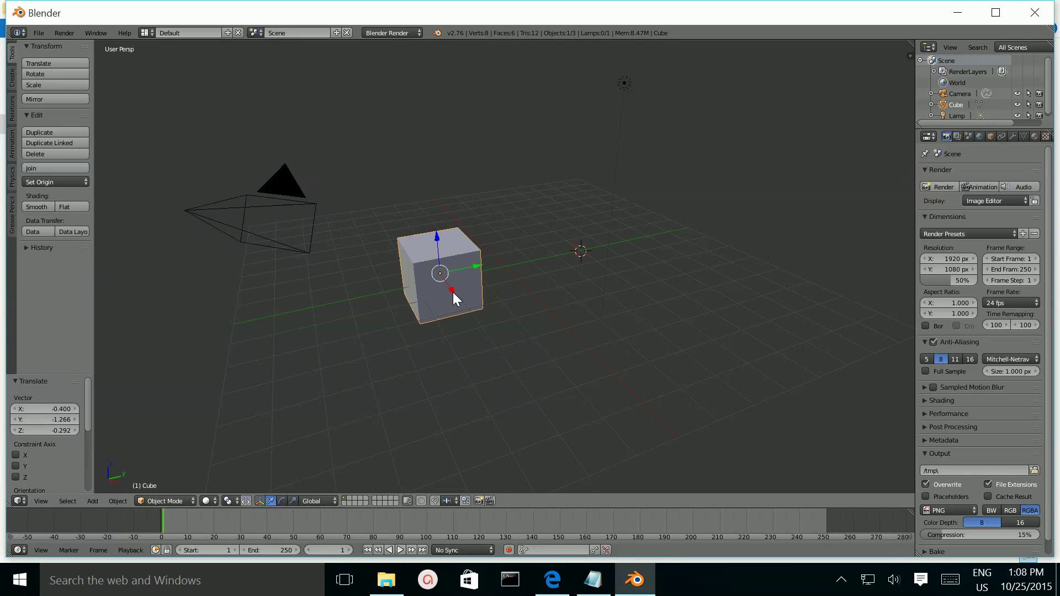
left_click_drag(454, 292, 427, 263)
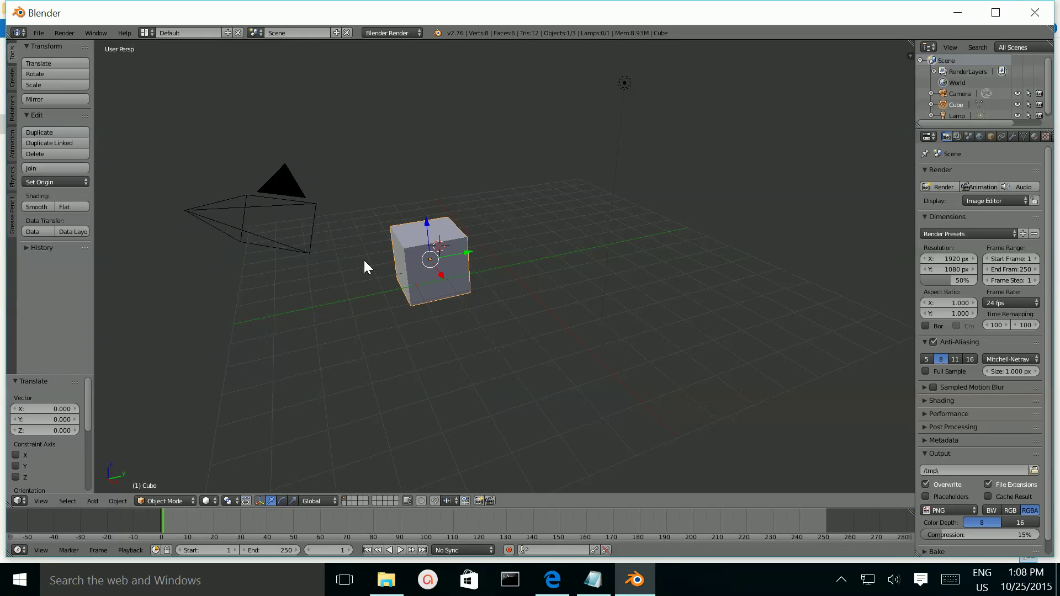
left_click(440, 247)
left_click(595, 580)
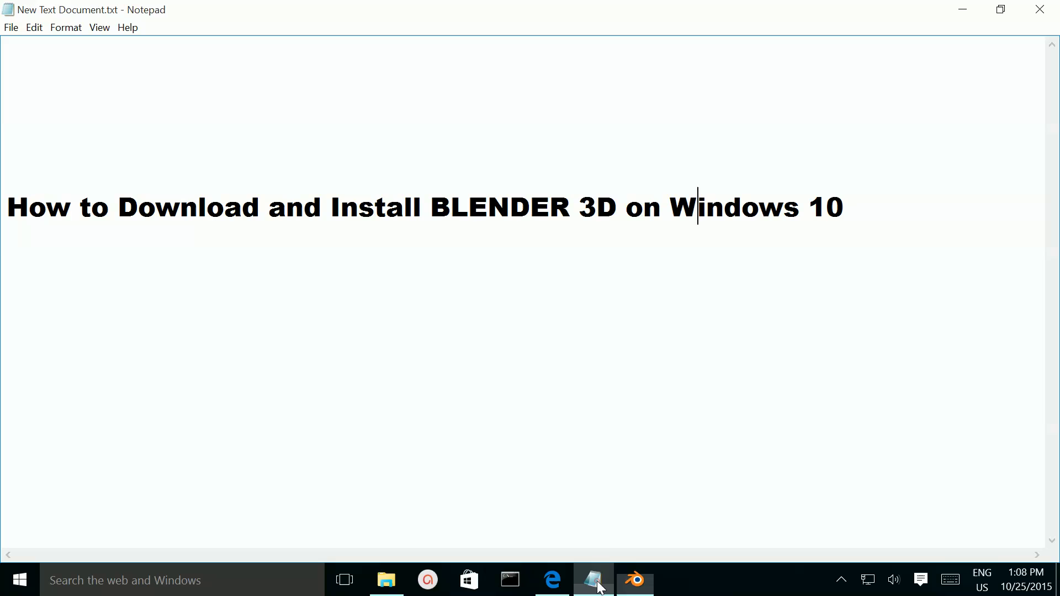